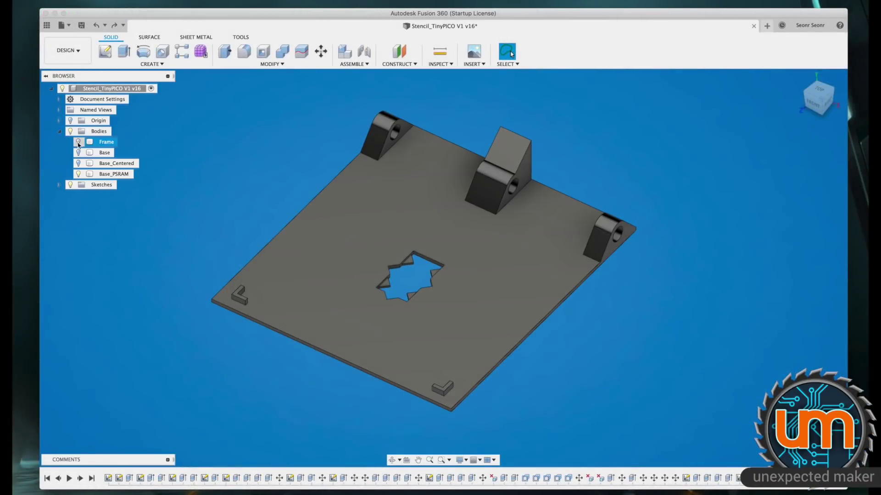
click(58, 132)
Hide the Frame body and draw the lower-left 1.40 × 11.910 mm strip
scroll(376, 260, up, 10)
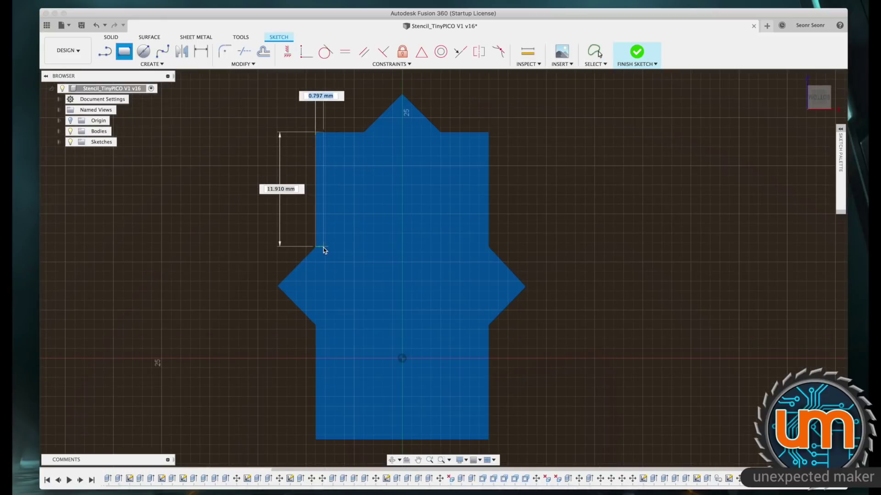
key(r)
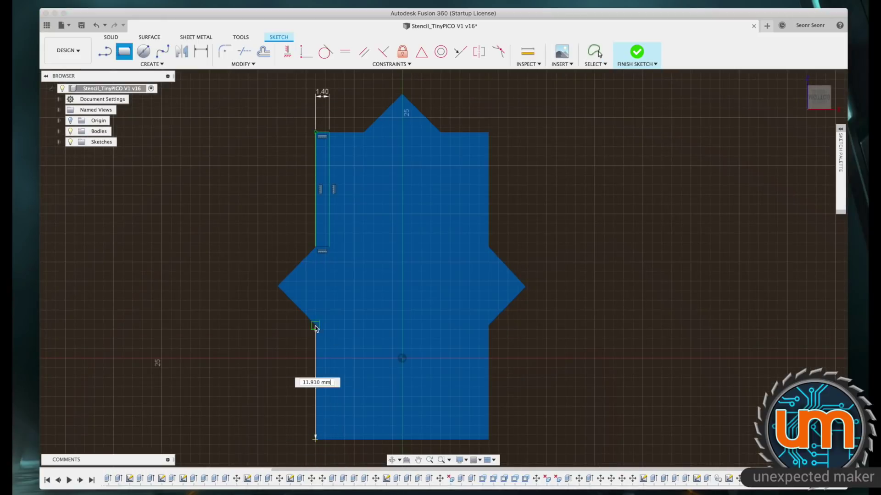
key(Tab)
text(1.)
click(323, 328)
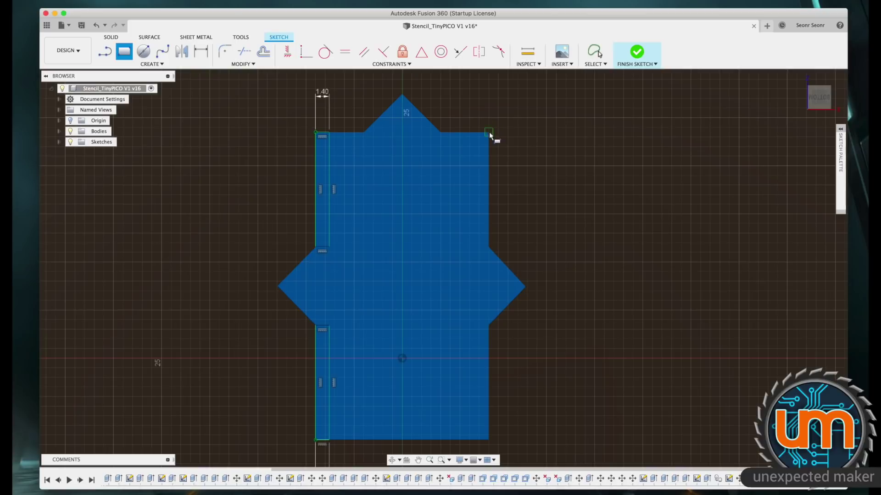
Draw the remaining 1.40 mm wide, 11.910 mm tall strips along the right side edges
key(Tab)
text(1.4)
click(482, 252)
key(Escape)
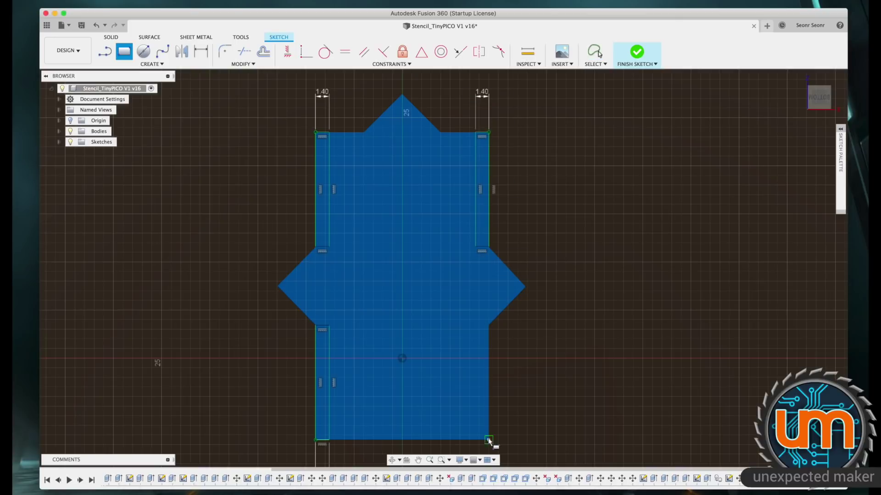
text(1.4)
key(Return)
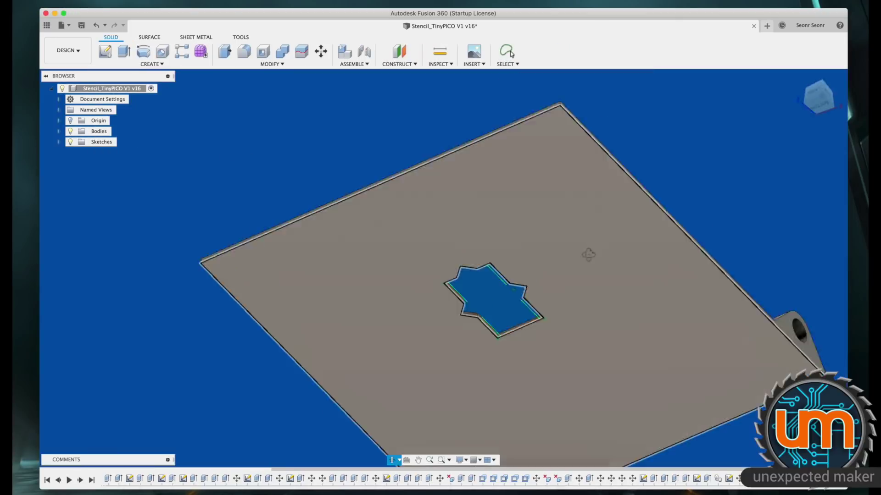
Extrude the four strips into 1 mm deep ledges inside the TinyPICO pocket
scroll(531, 263, up, 3)
scroll(531, 262, up, 6)
shift+middle_drag(506, 307, 580, 296)
text(e1)
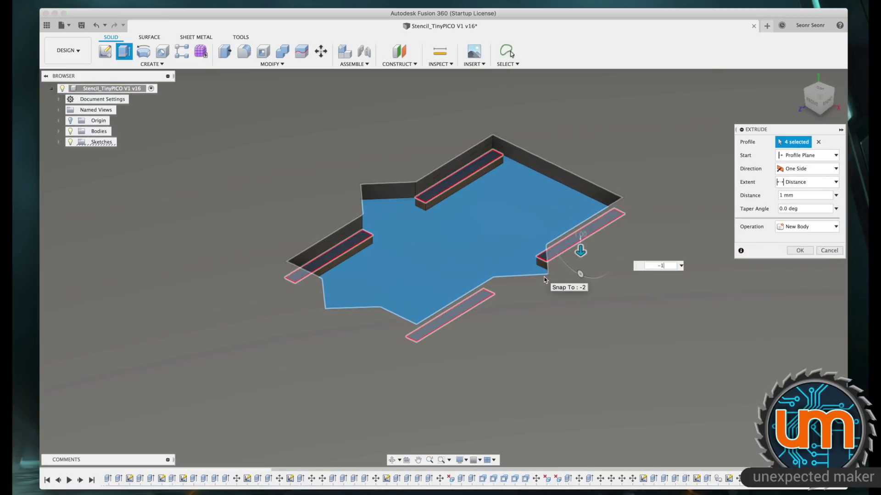
key(Return)
Cut the pocket's back wall and both side walls back by 0.15 mm
scroll(516, 225, up, 2)
shift+middle_drag(497, 230, 497, 221)
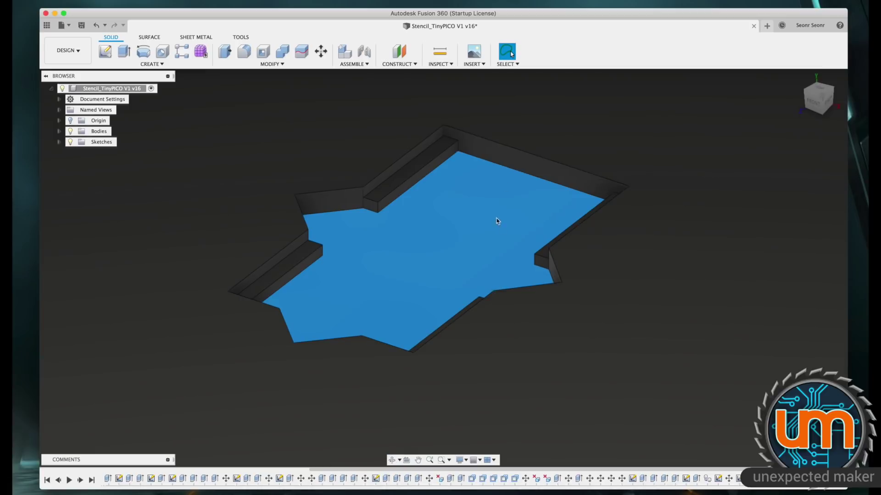
click(518, 164)
text(e-.15)
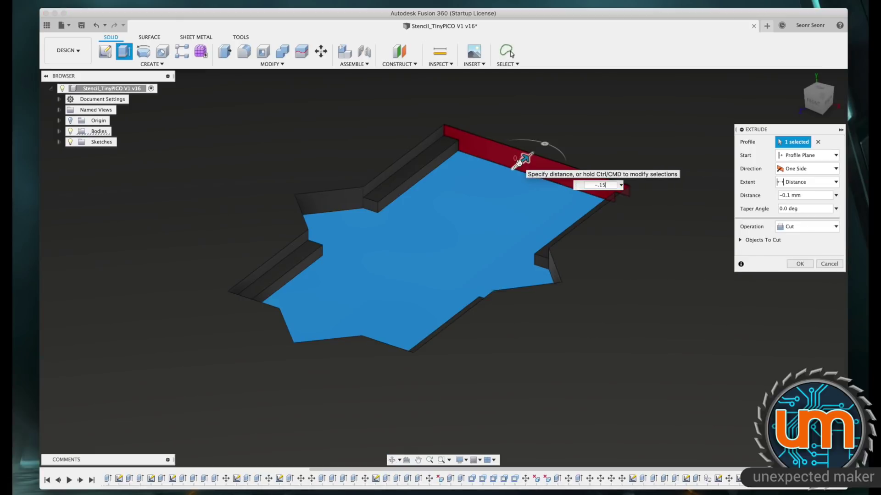
key(Return)
shift+middle_drag(518, 164, 404, 202)
click(256, 222)
key(e)
click(393, 202)
text(-.)
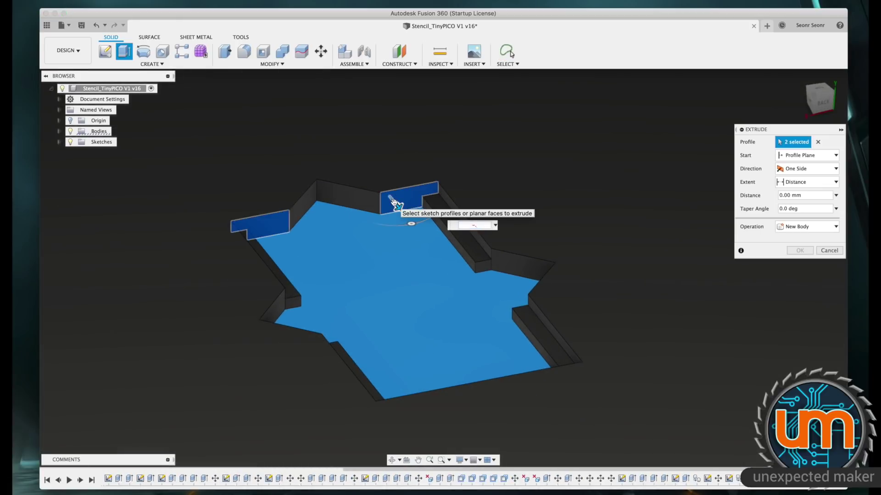
text(15)
key(Return)
Extrude a selected profile 4 mm as a join, then show the Frame body again
scroll(426, 234, down, 2)
shift+middle_drag(426, 234, 566, 229)
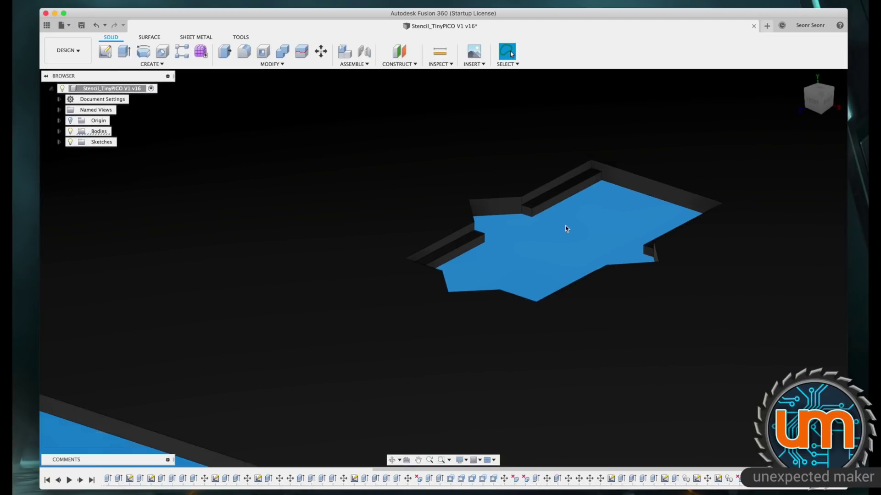
click(567, 229)
scroll(567, 228, down, 5)
text(e4)
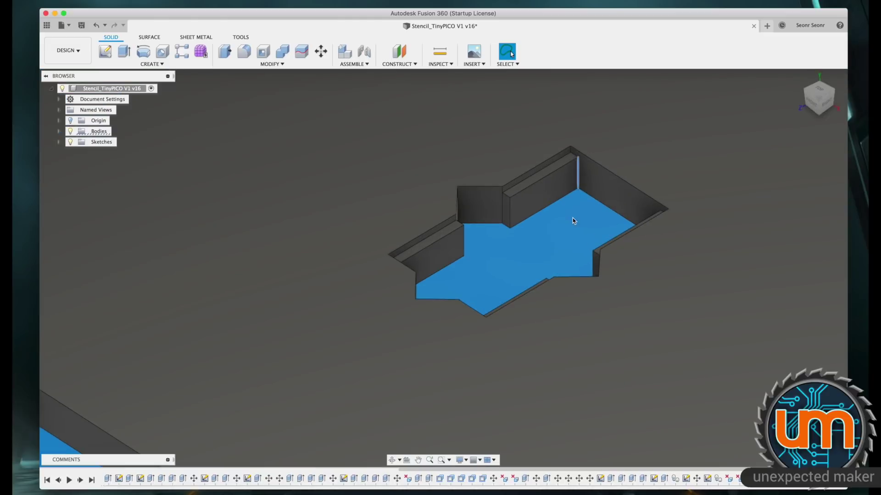
scroll(572, 218, down, 6)
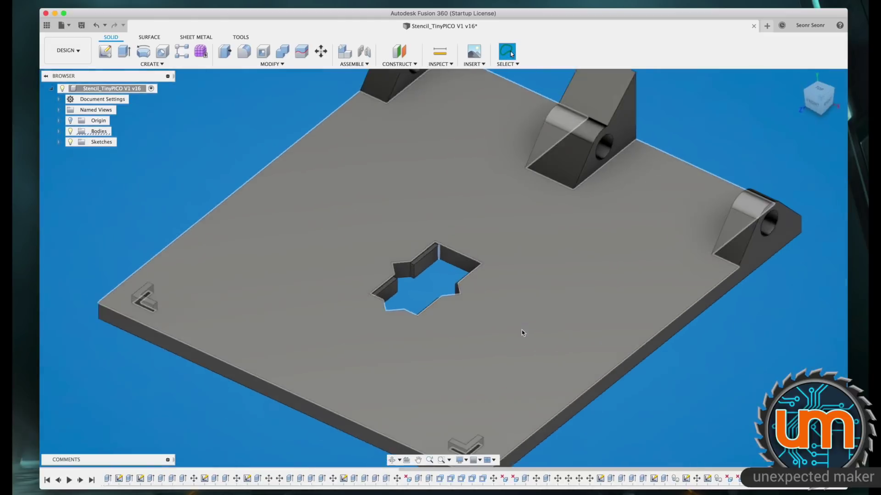
scroll(522, 332, down, 3)
click(78, 142)
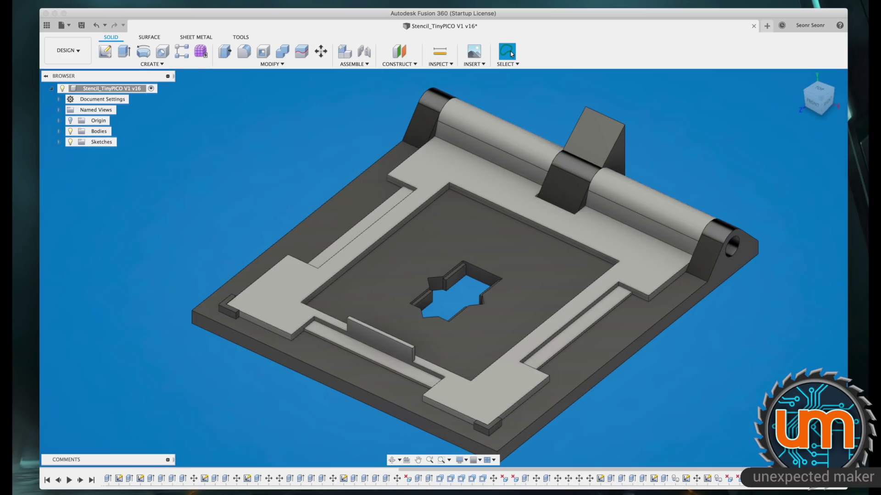